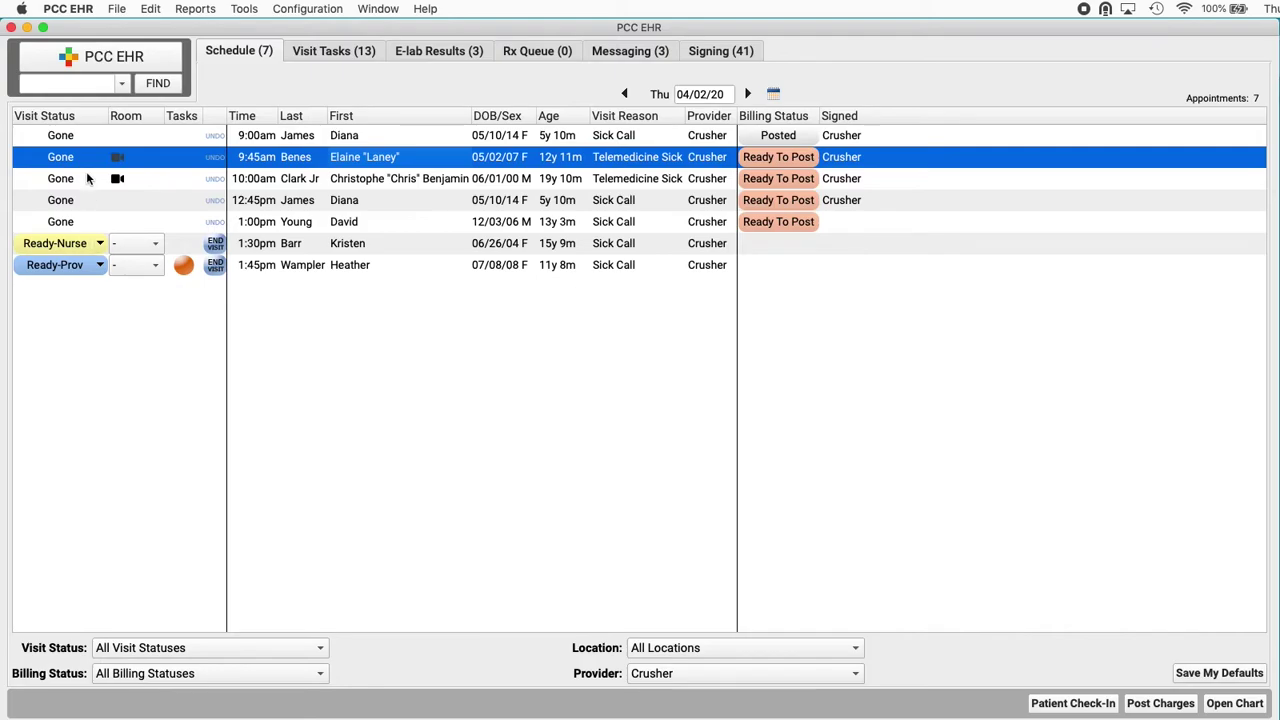
Find the patient by partial name and start a new phone note for the first match
left_click(85, 84)
type("ab ro")
key("Return")
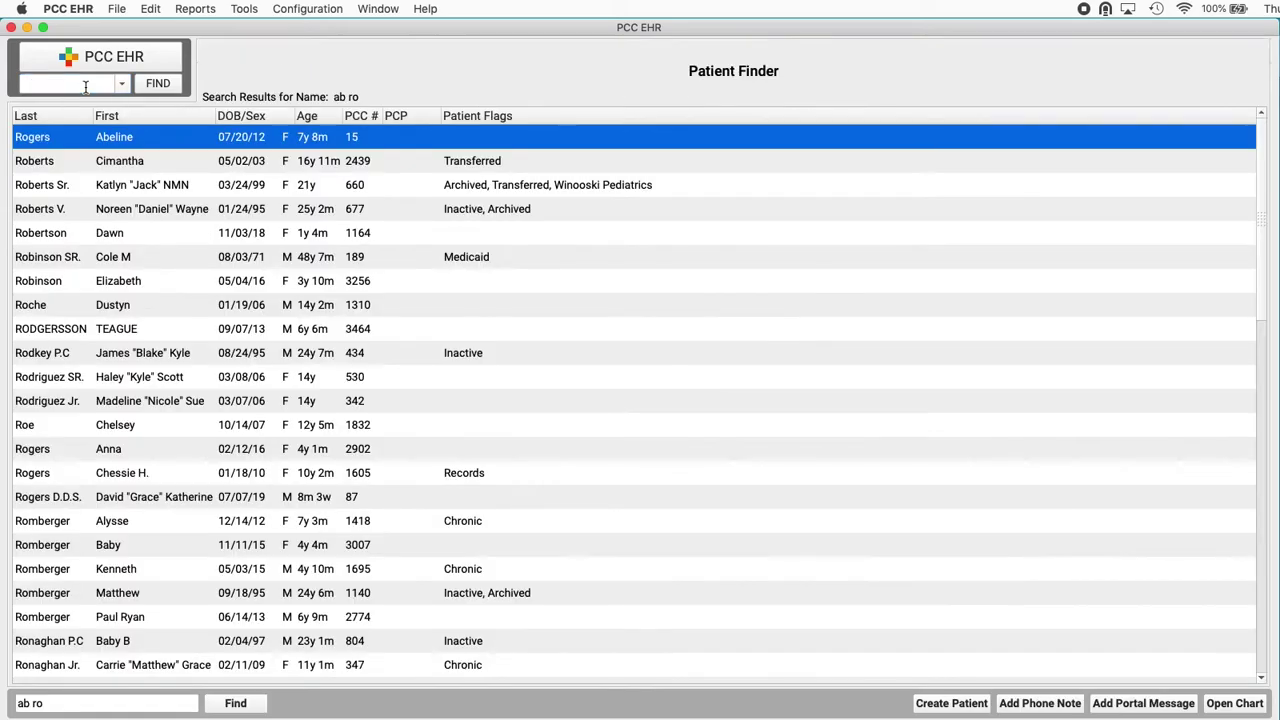
left_click(1046, 708)
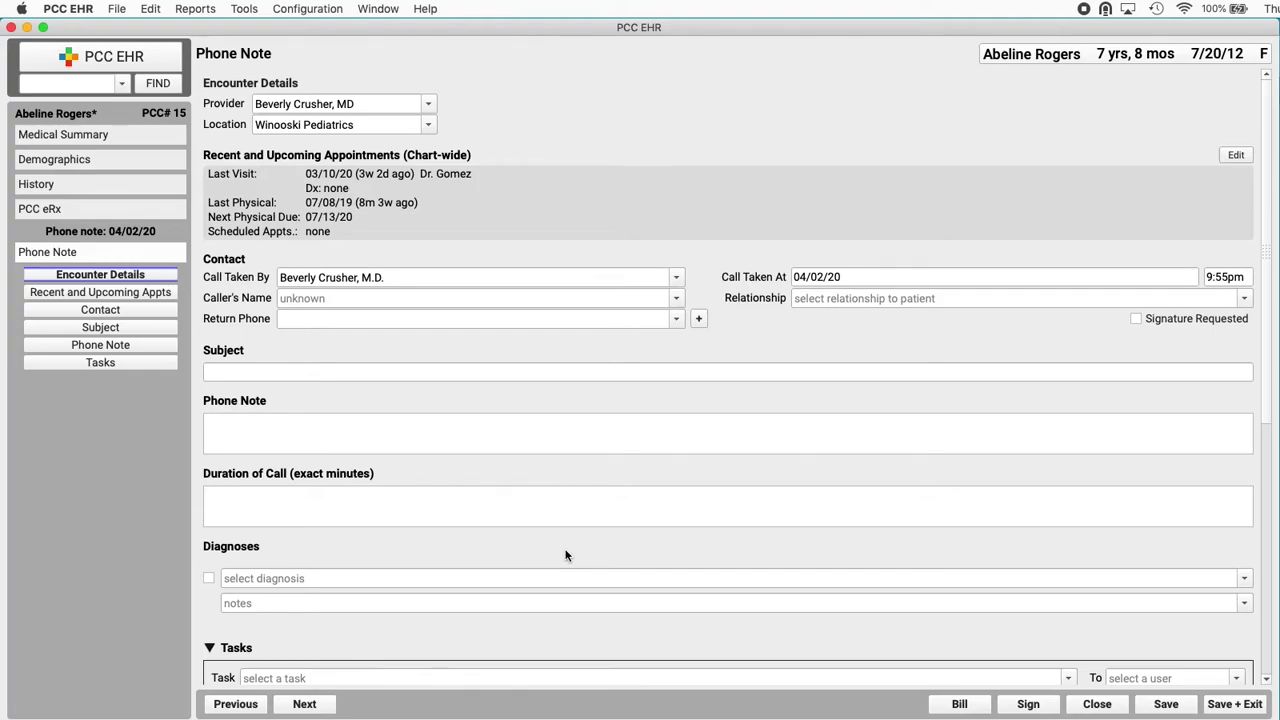
Fill in the phone note with subject "Eczema recurrence", the mother's report and advice about the leg rash, and a call duration of 26 min
left_click(311, 371)
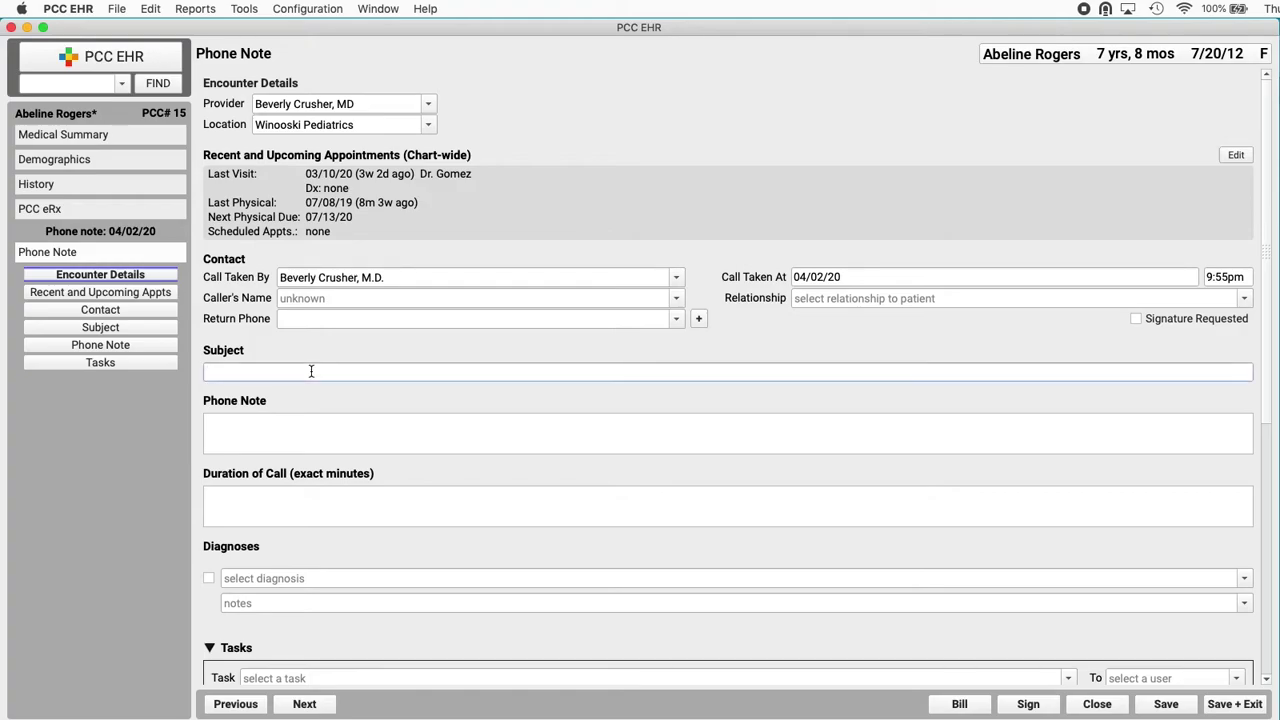
type("Eczema recurrence")
left_click(300, 423)
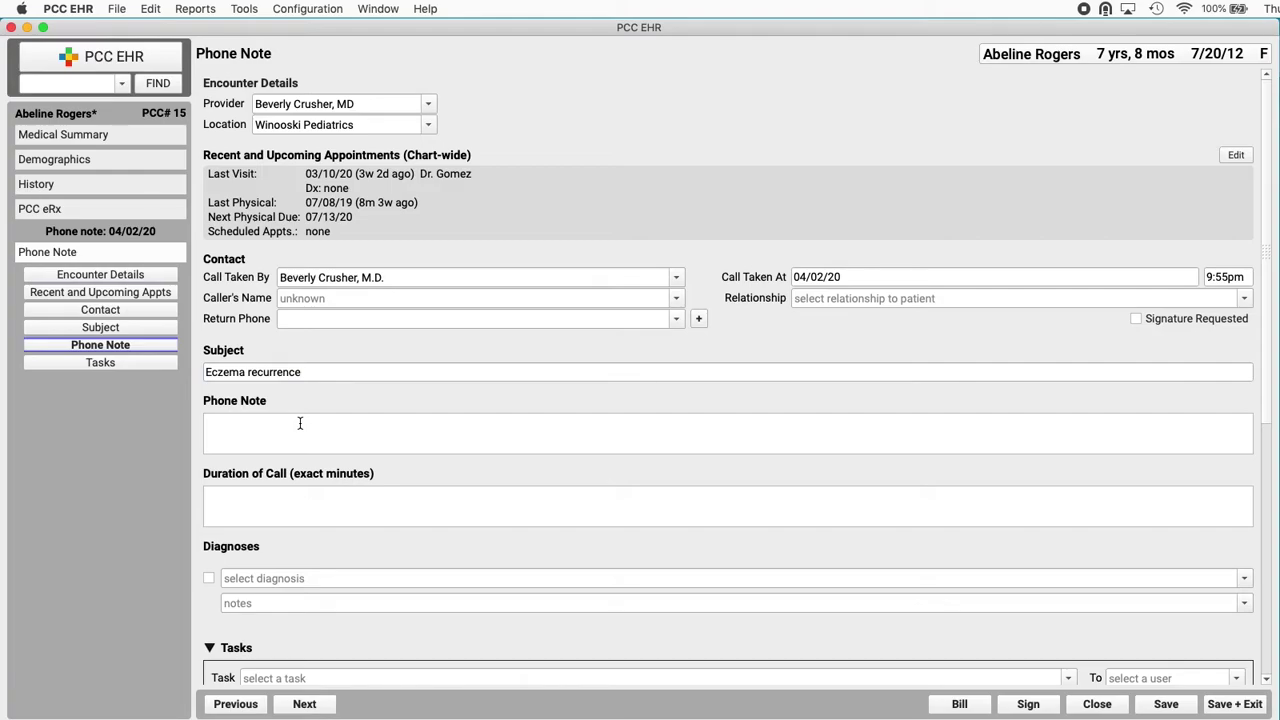
type("Mom called because she was concerned about a rash on Abby's leg, which appears red and puffy and has been oozing today. Mom sent a photograph of the rash through the patient portal for consideration. The clinician reviewed the photo and reviewed Abby's chart. Mom reports that Abby does not have a fever. The photo included small fluid-filled as eczema, rather than a rash. Abby has had flares in the past that appeared similar in nature. Advised mom to use the corticosteroid that she was prescribed earlier this year. Suggested applying a cool compress to the leg to ease the itching. Also suggested having Abby wear light gloves in bed in order to prevent scratching during sleep.")
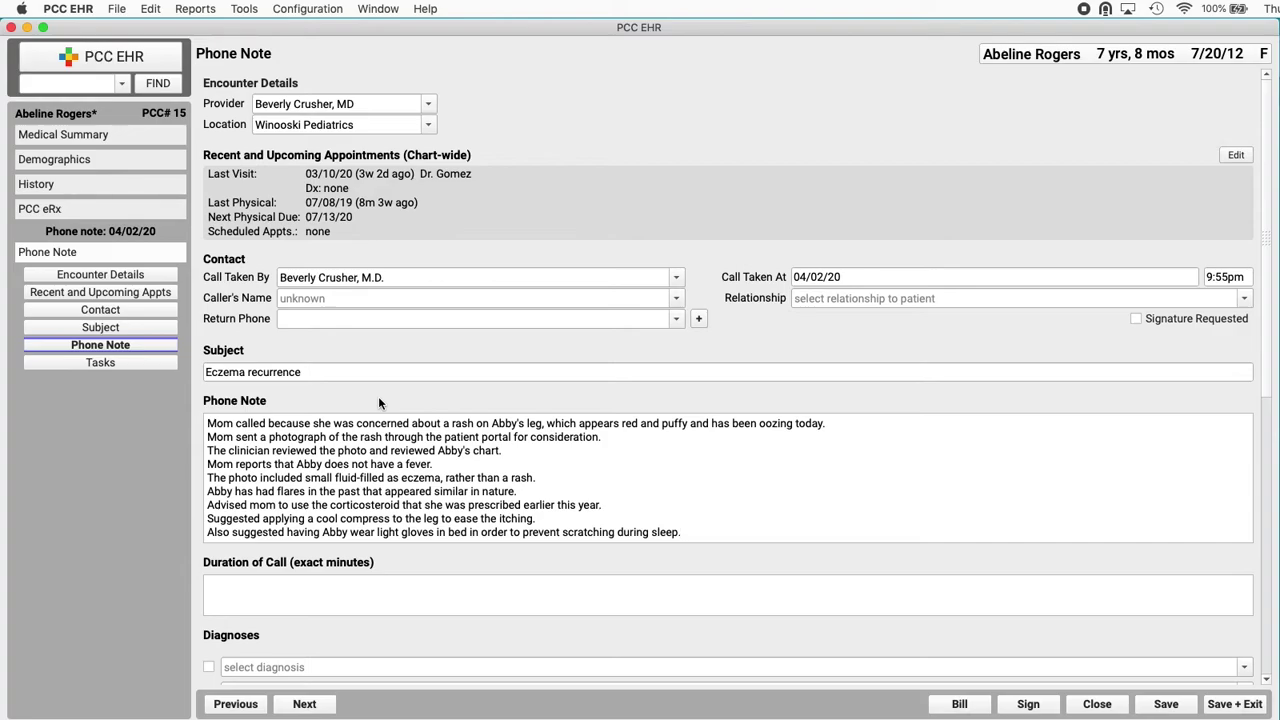
left_click(343, 591)
type("26 min")
Add the diagnosis Allergic contact dermatitis to the phone note and save the note
scroll(387, 610, "down", 1)
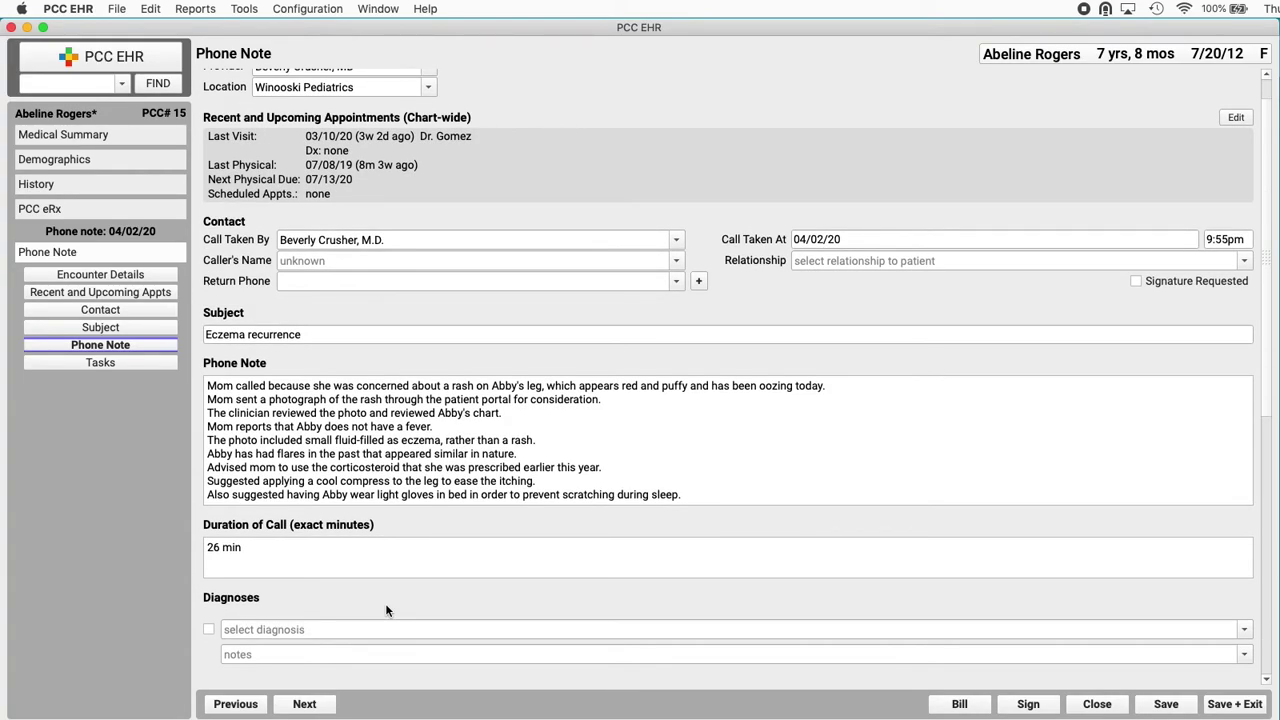
left_click(389, 627)
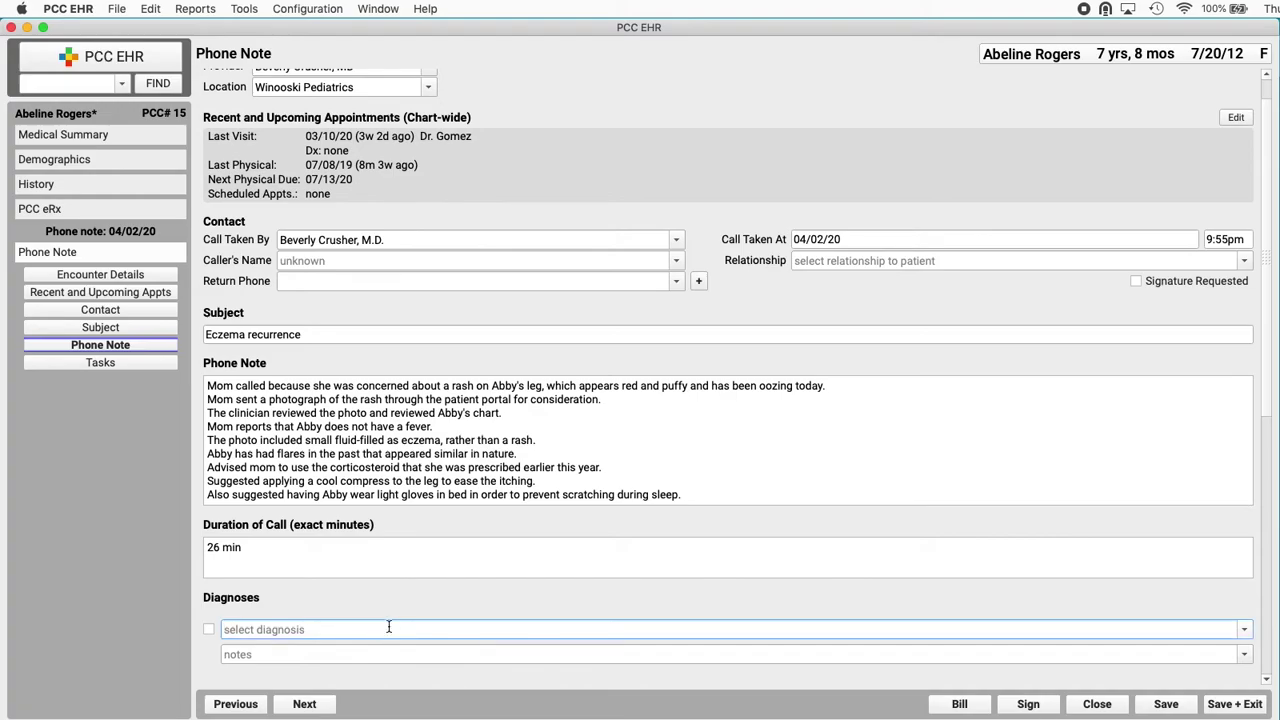
type("allergi")
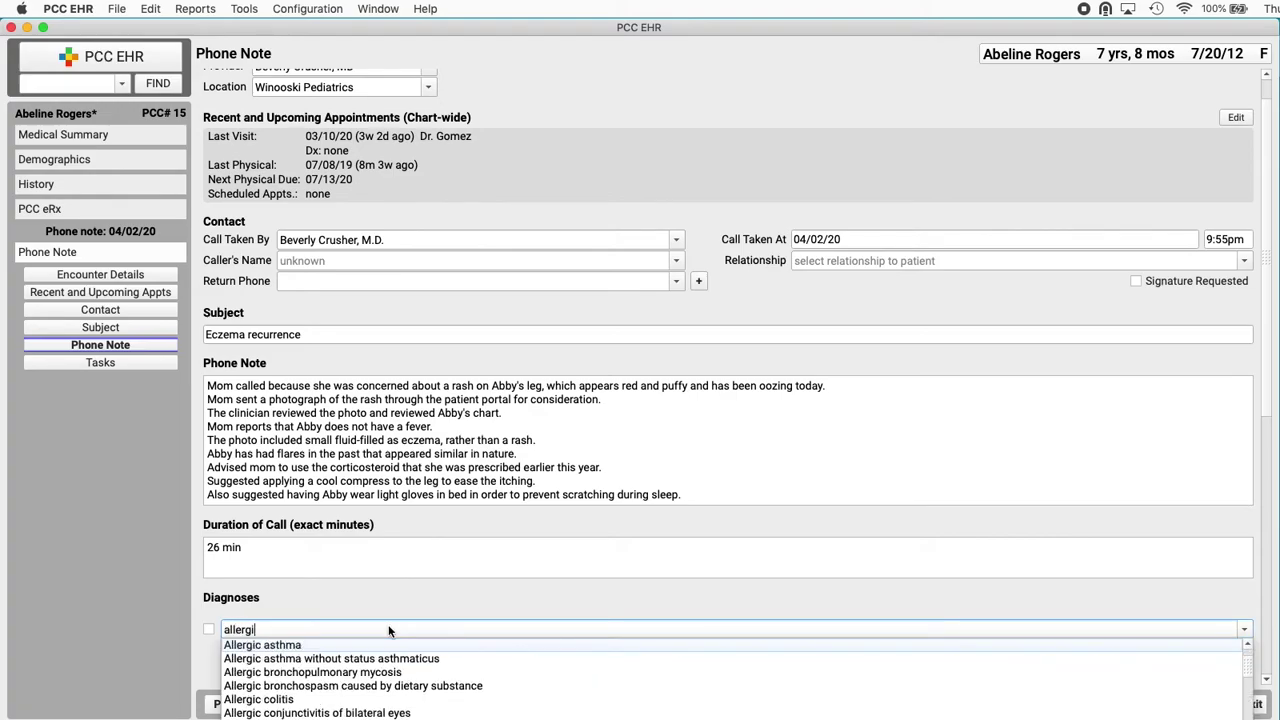
type("c con")
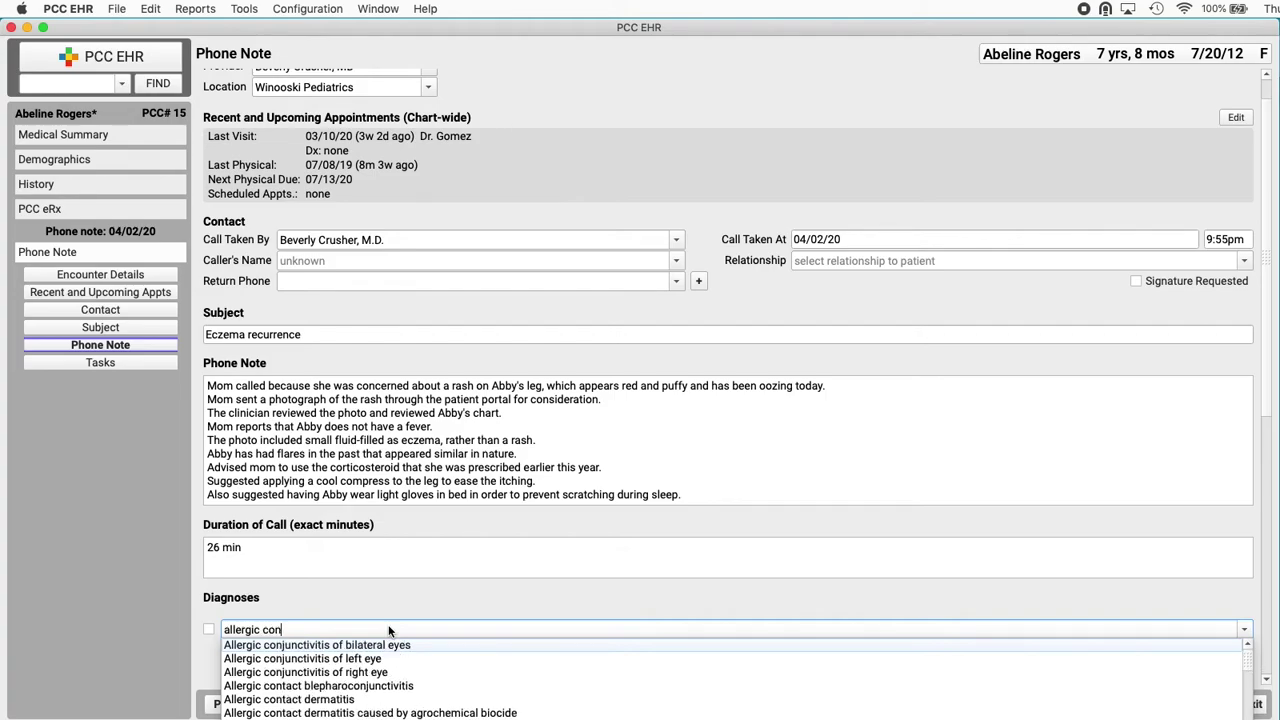
left_click(355, 699)
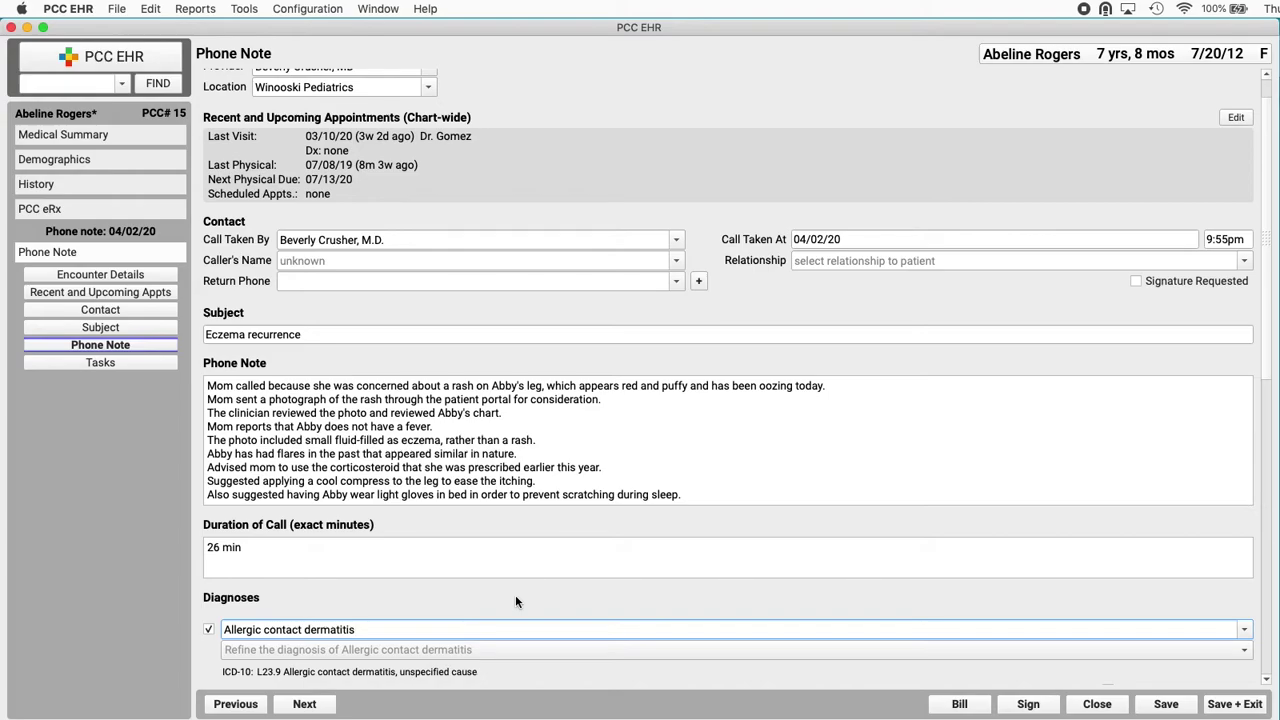
scroll(515, 600, "down", 3)
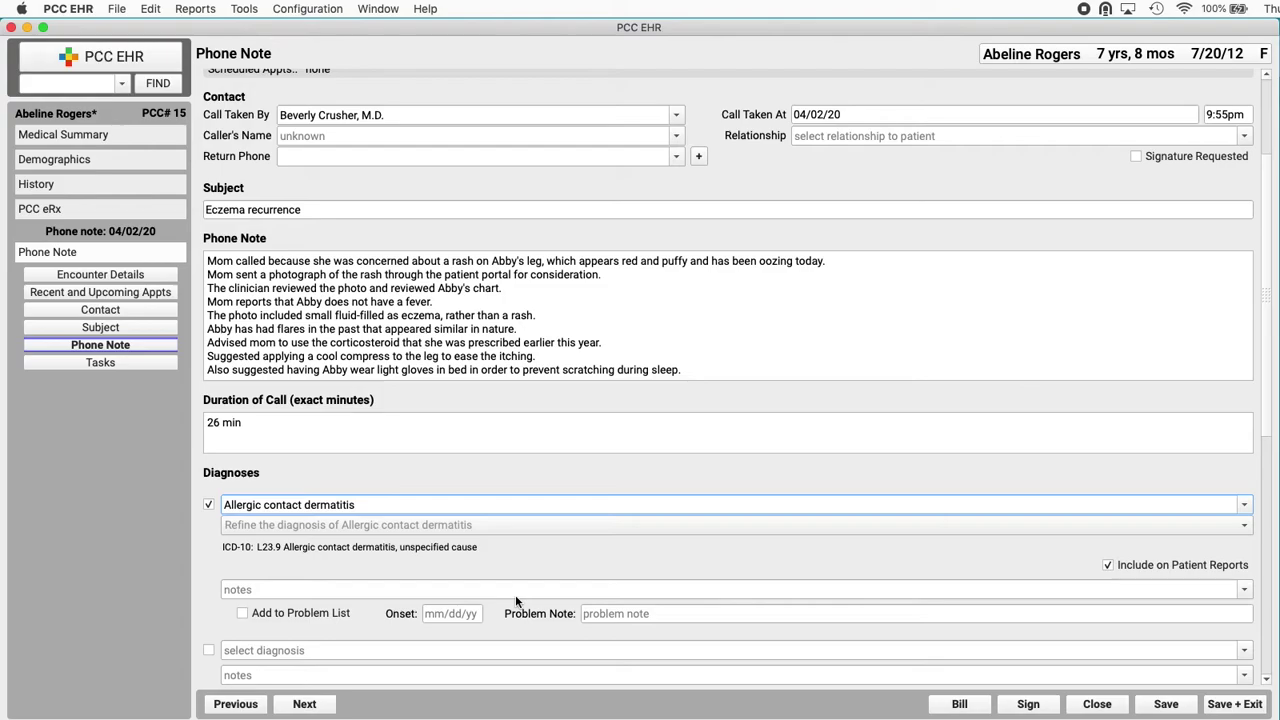
left_click(1164, 704)
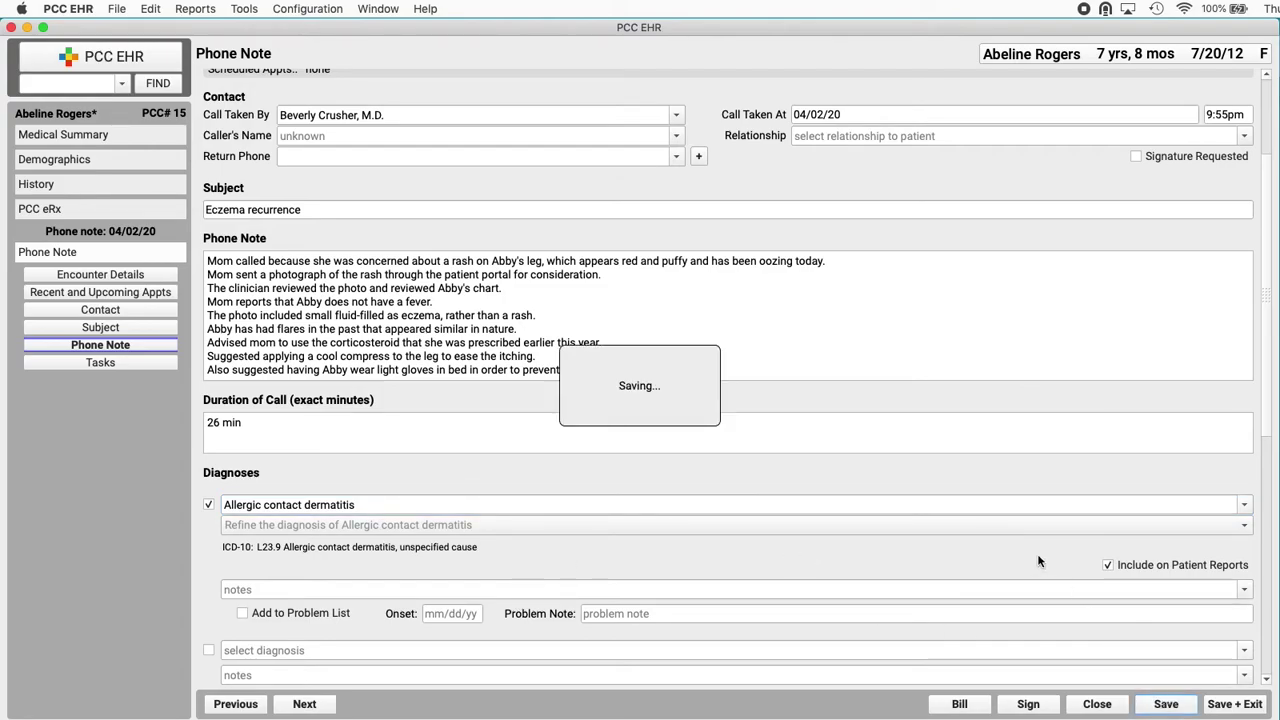
Bill the phone note with procedure 99443 Physician Telephone E&M (21-30 min) and make it ready for billing
left_click(964, 704)
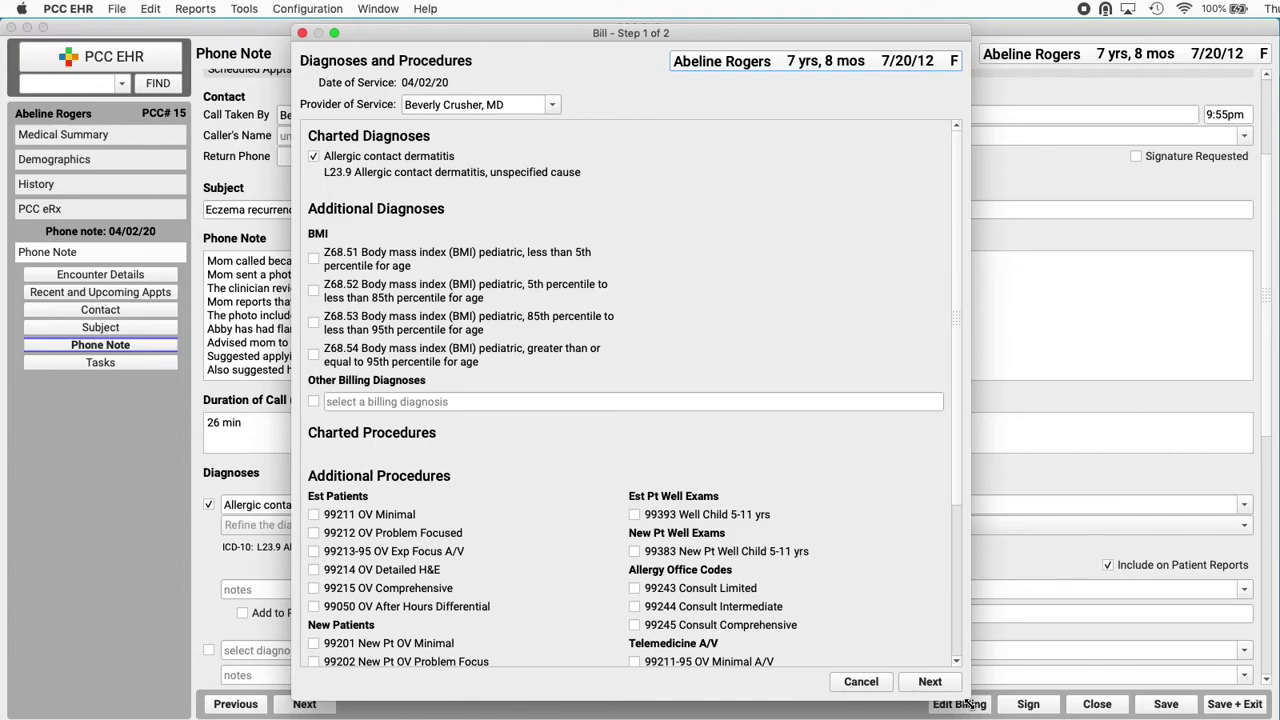
scroll(806, 606, "down", 5)
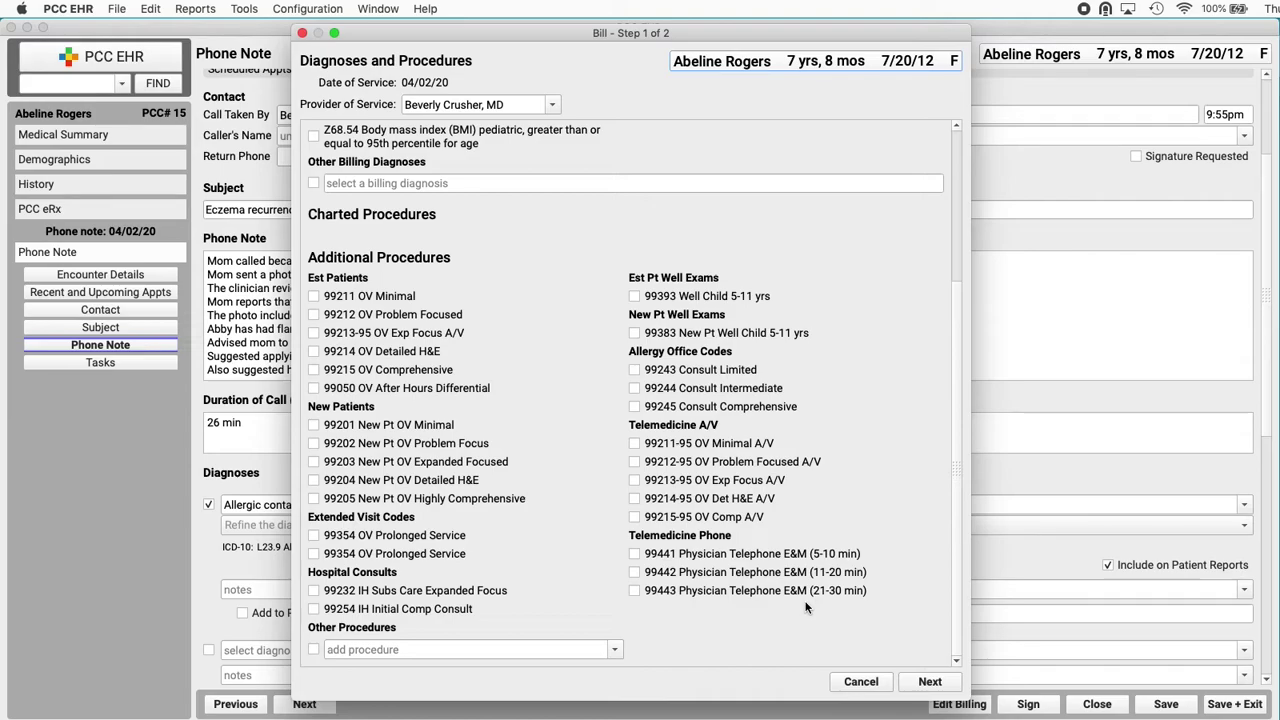
left_click(714, 589)
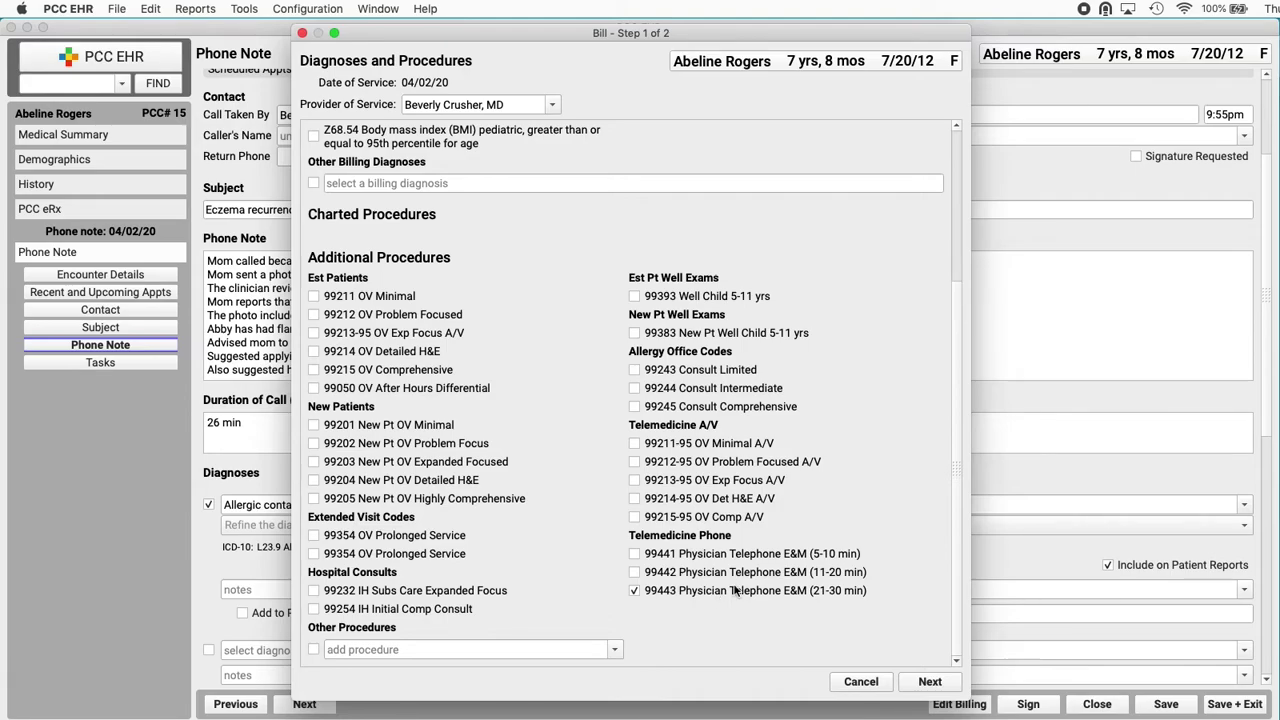
left_click(922, 683)
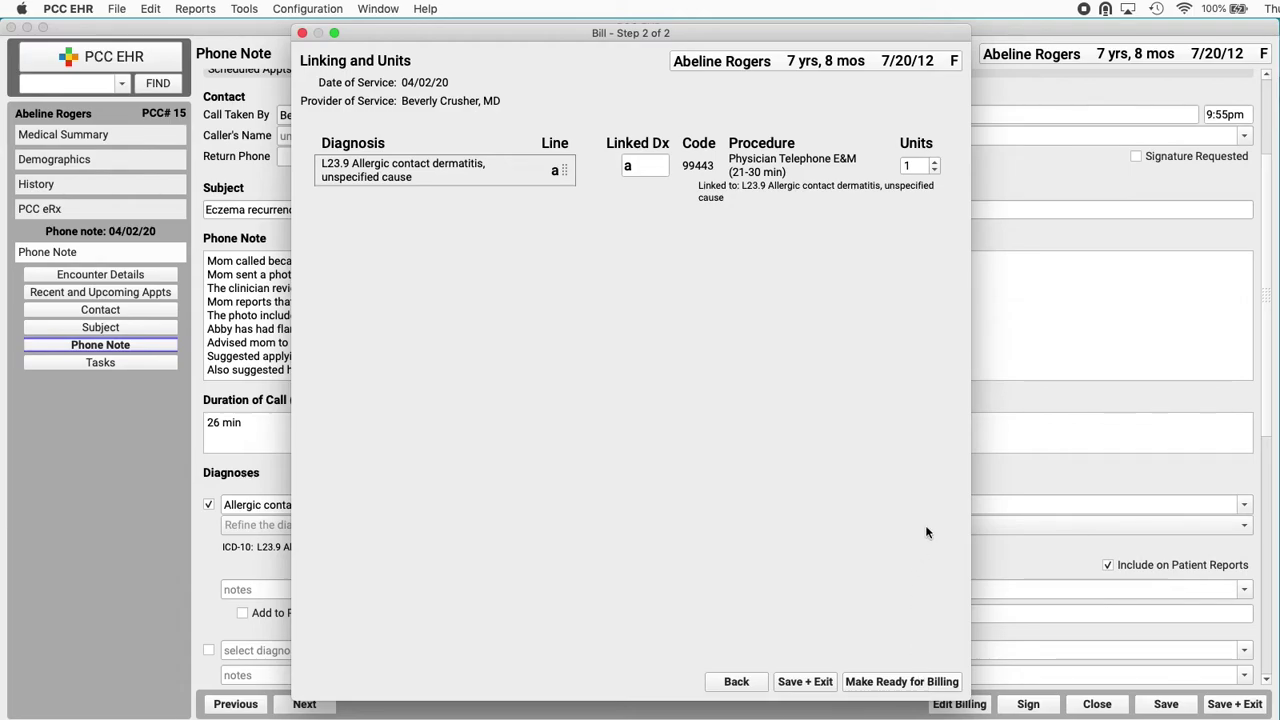
left_click(904, 688)
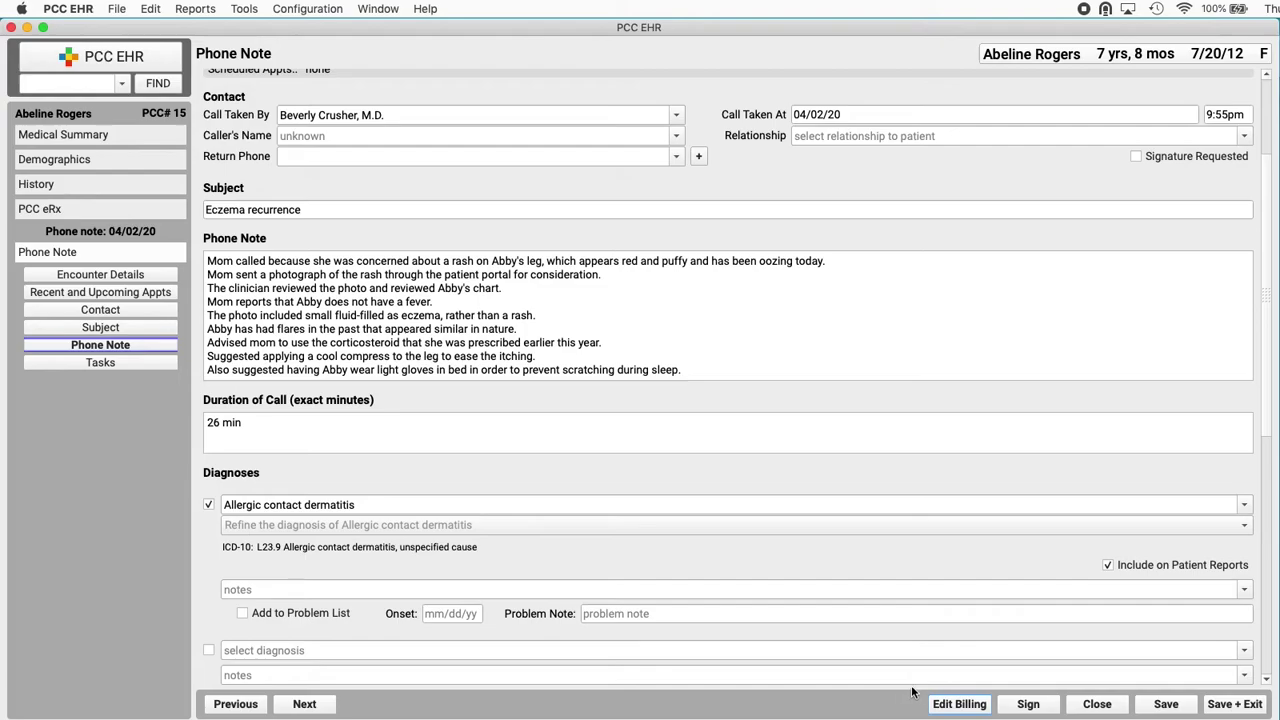
Sign the completed eczema phone note
left_click(1045, 704)
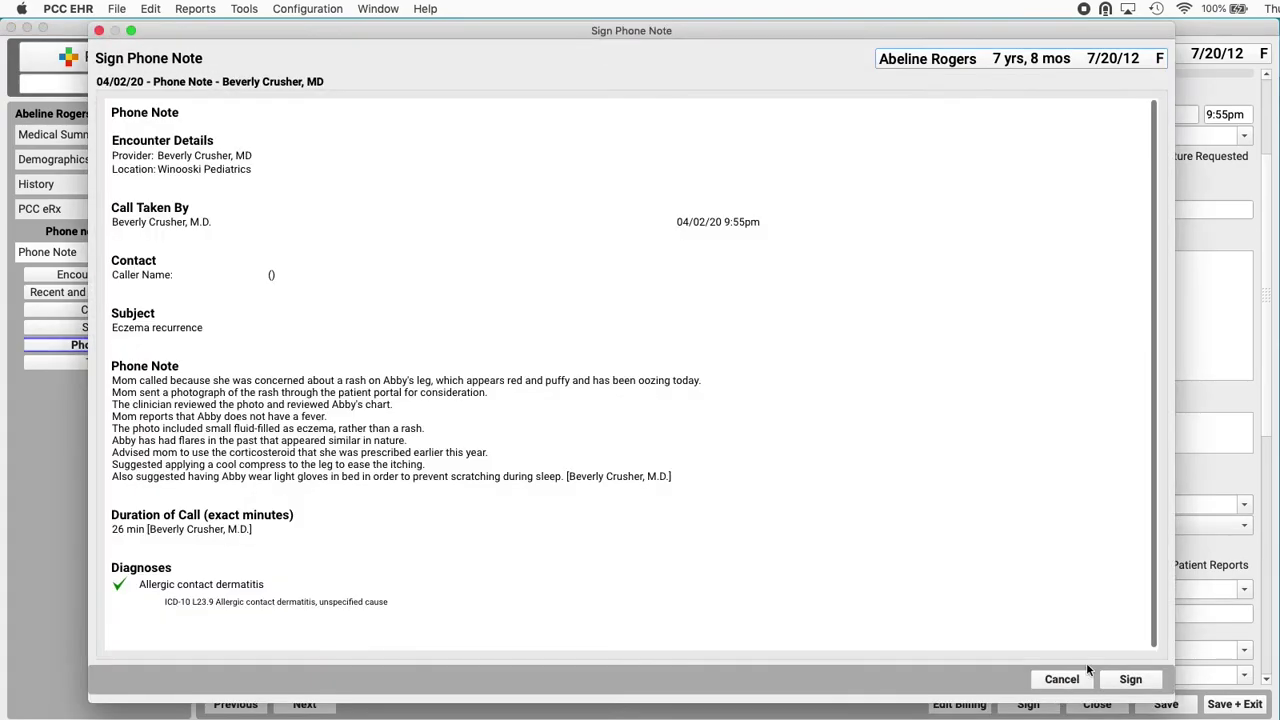
left_click(1128, 679)
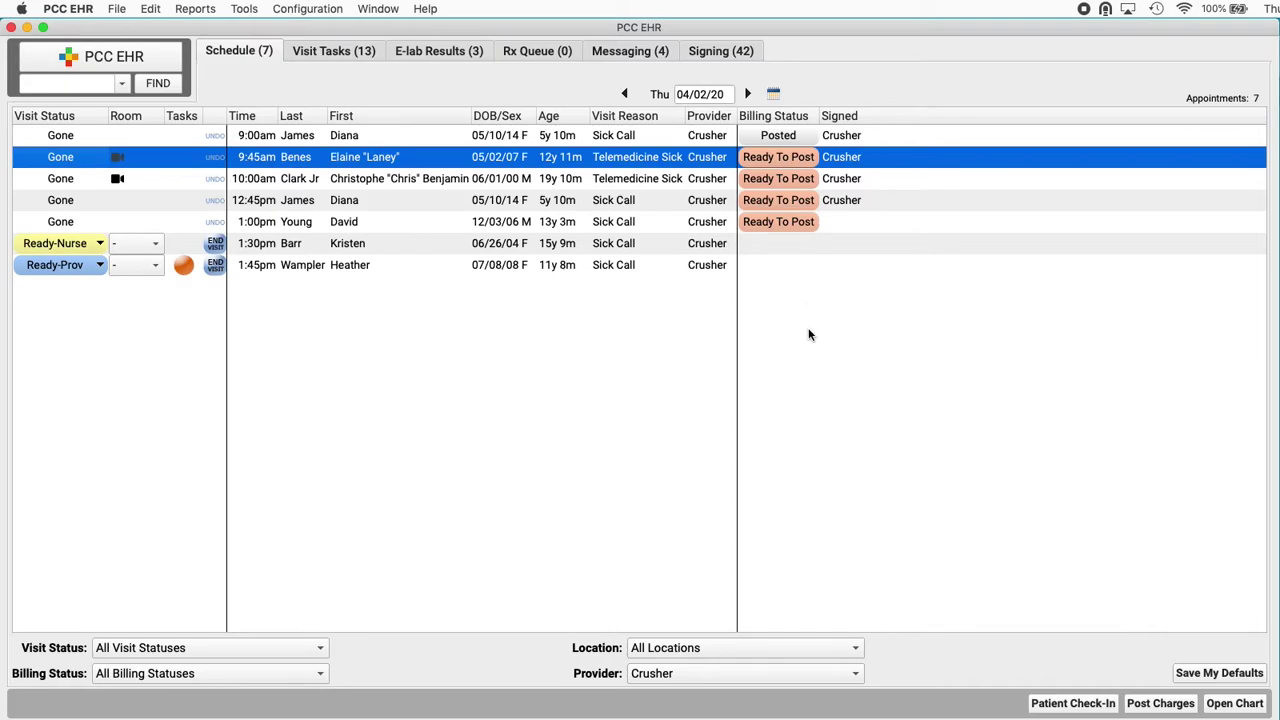
Open the charge posting page for the 04/02/20 9:55pm eczema phone note in the messaging queue
left_click(632, 54)
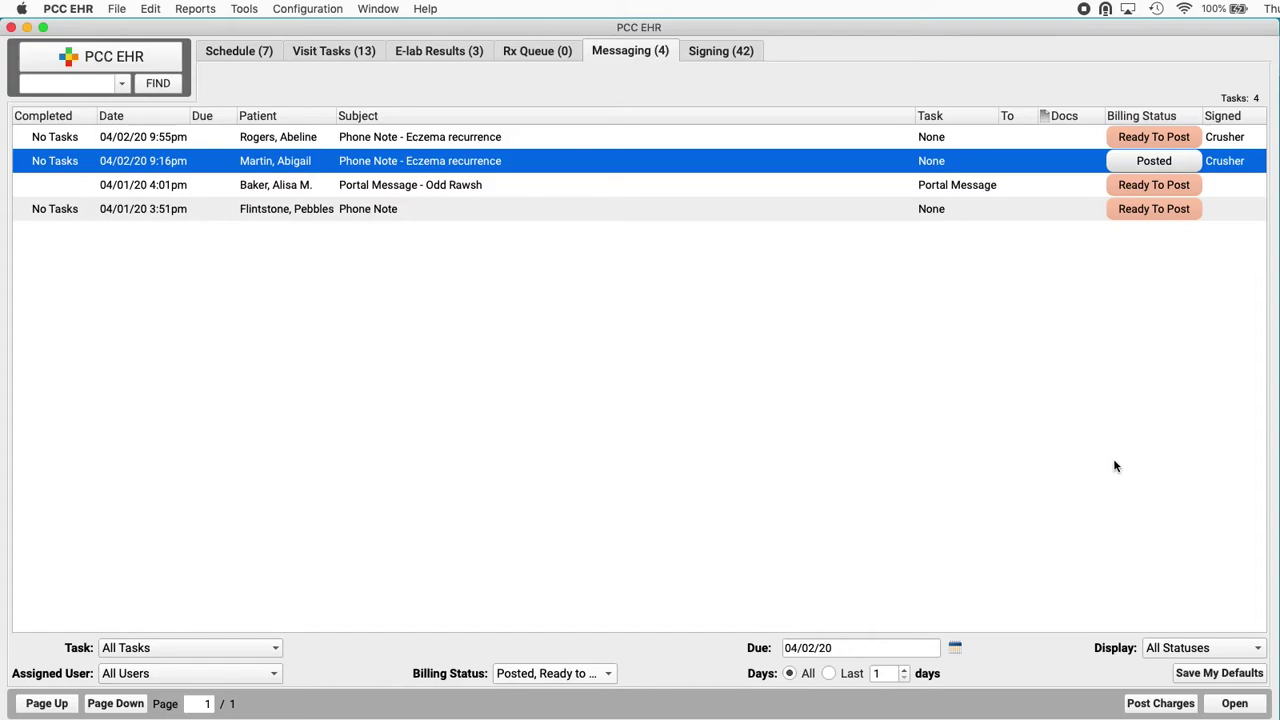
left_click(1166, 141)
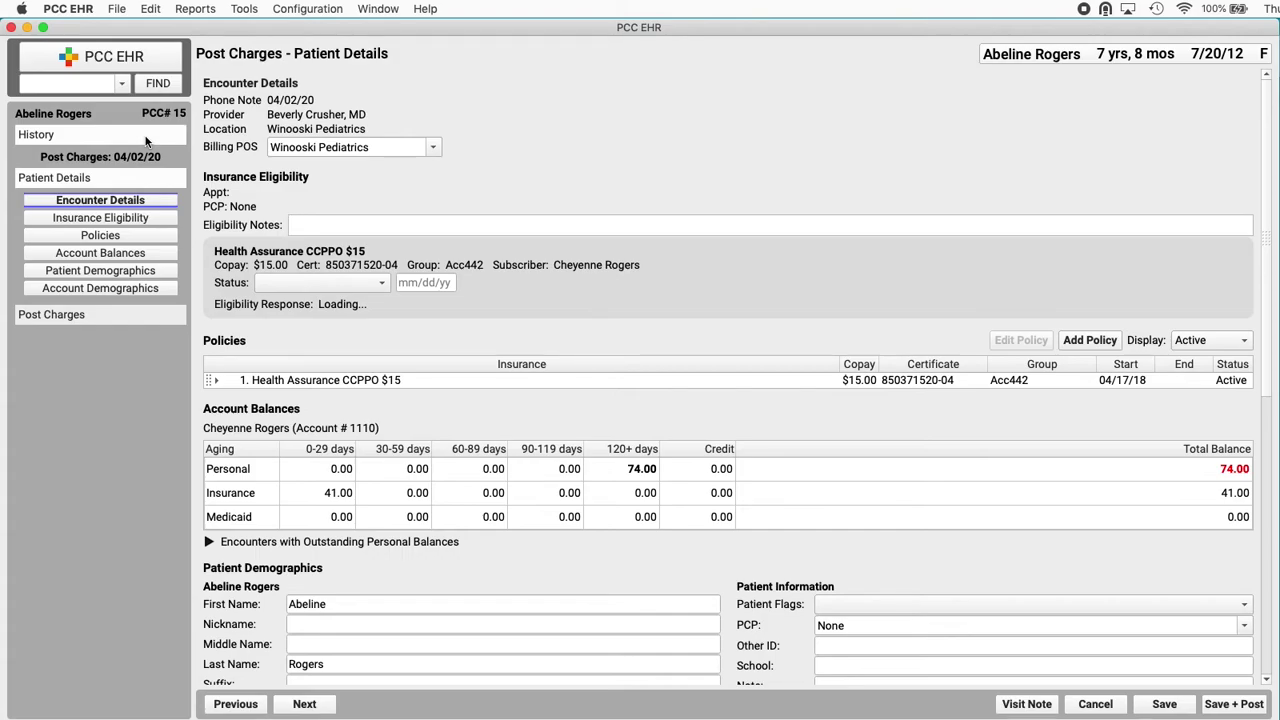
left_click(114, 314)
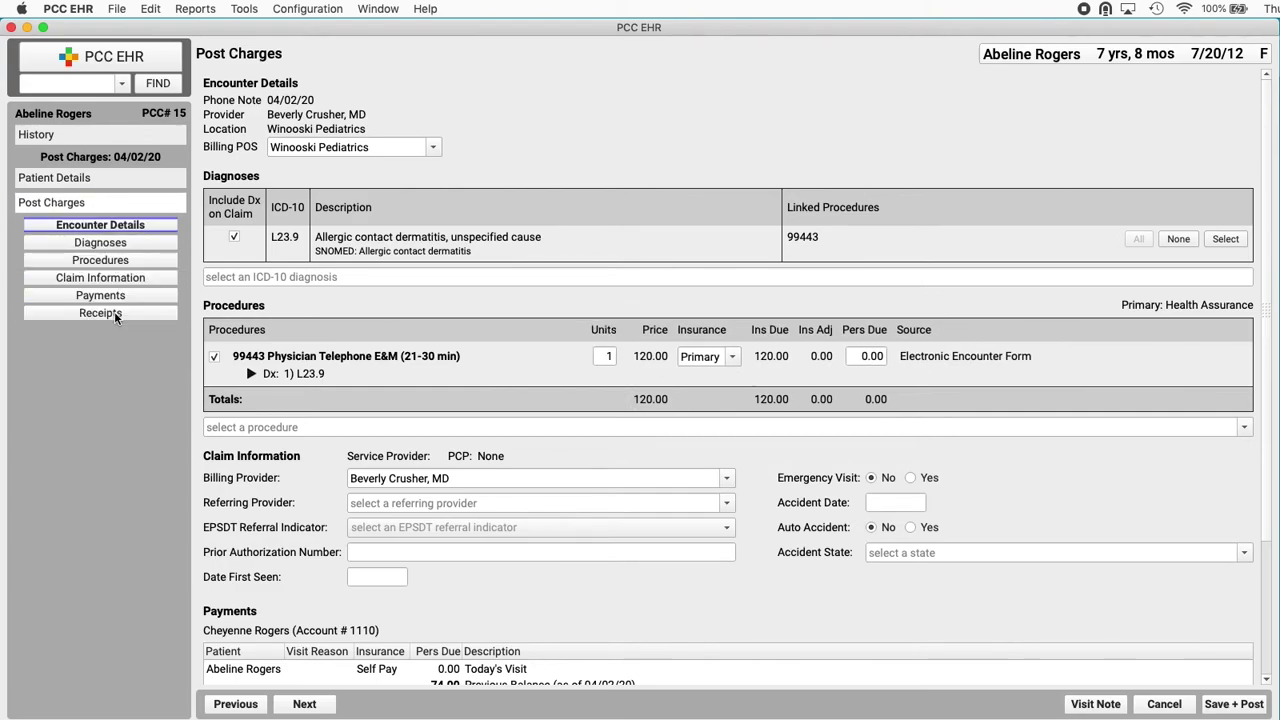
Set the encounter's billing place of service to Winooski Pediatric Telehealth, then save and post the charges
left_click(434, 149)
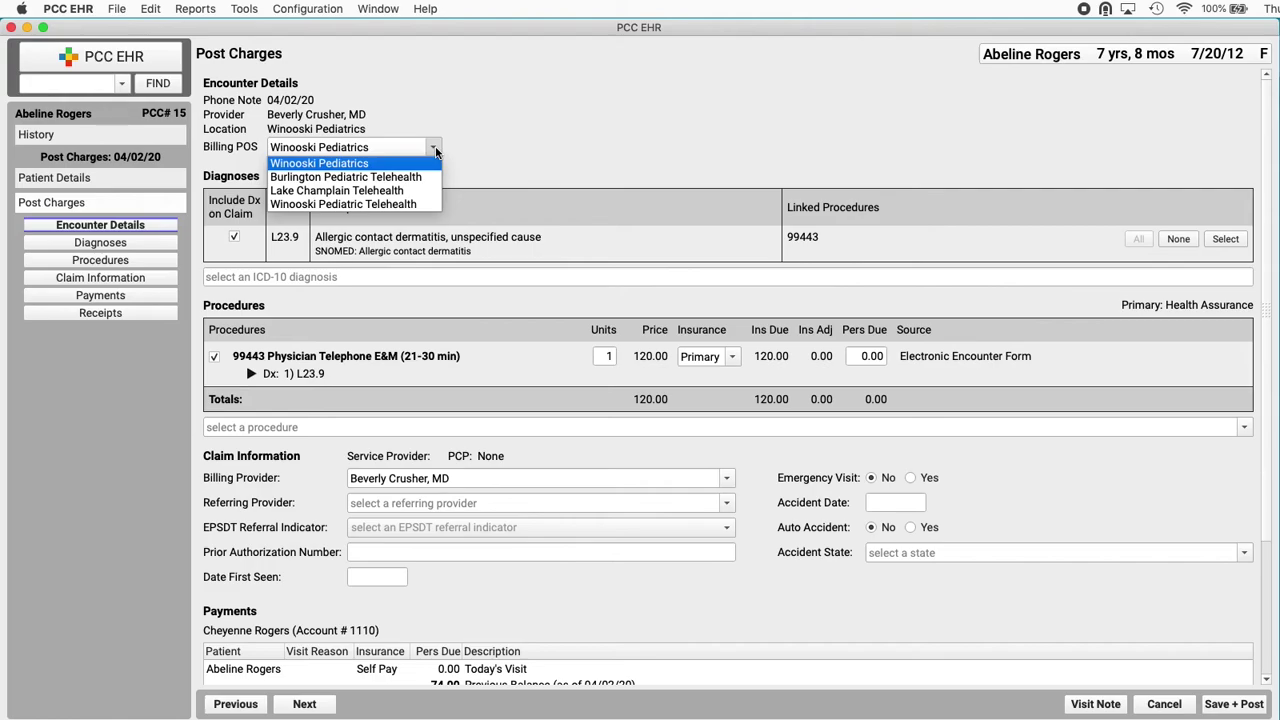
left_click(417, 204)
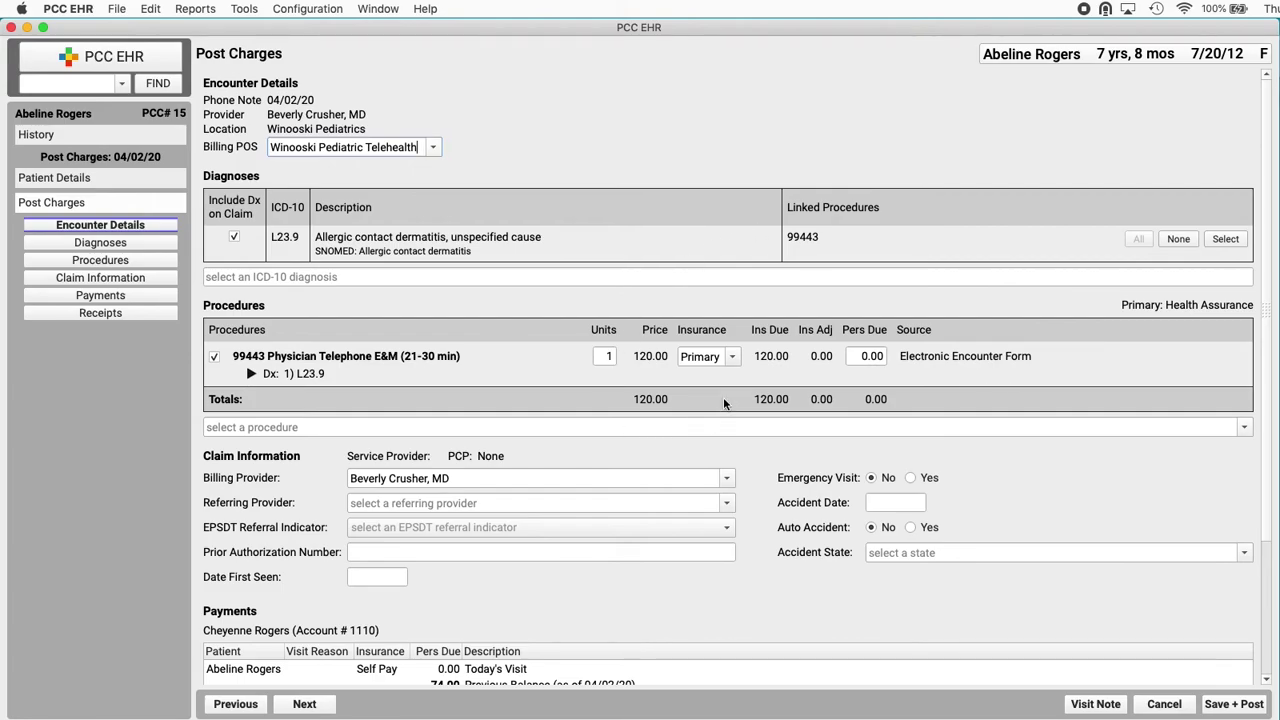
scroll(719, 598, "down", 3)
scroll(719, 598, "down", 1)
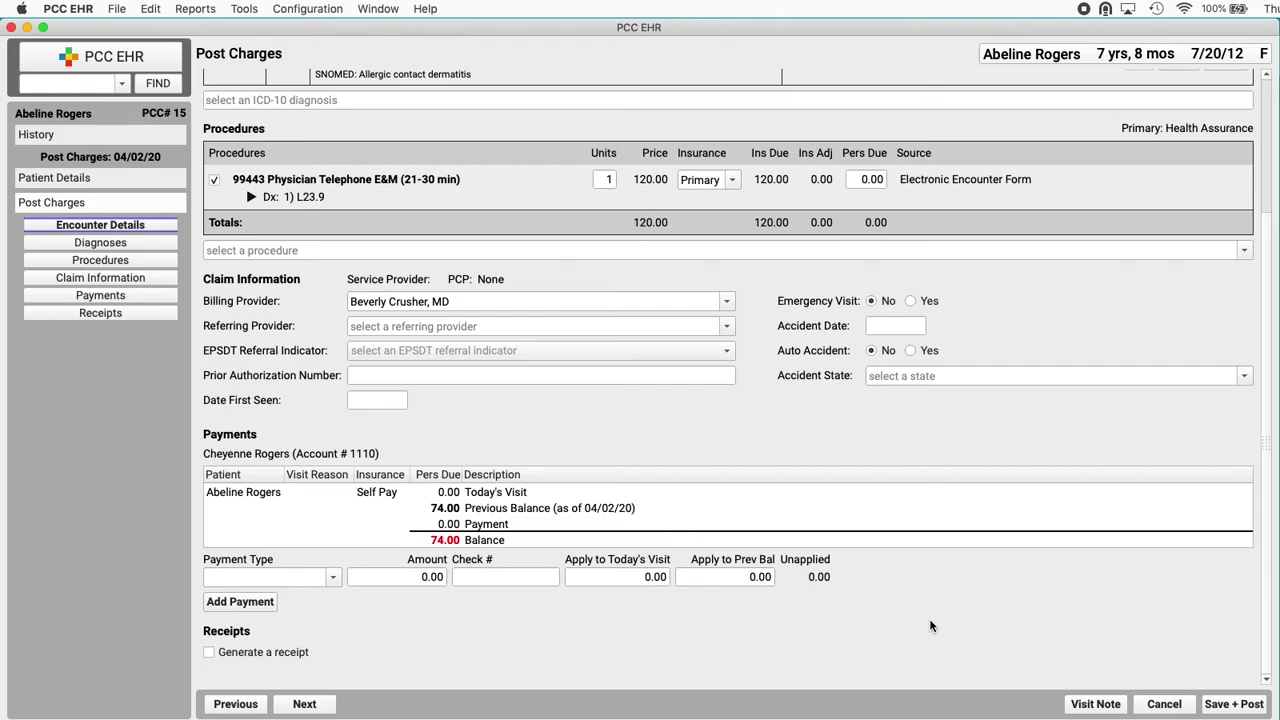
left_click(1240, 705)
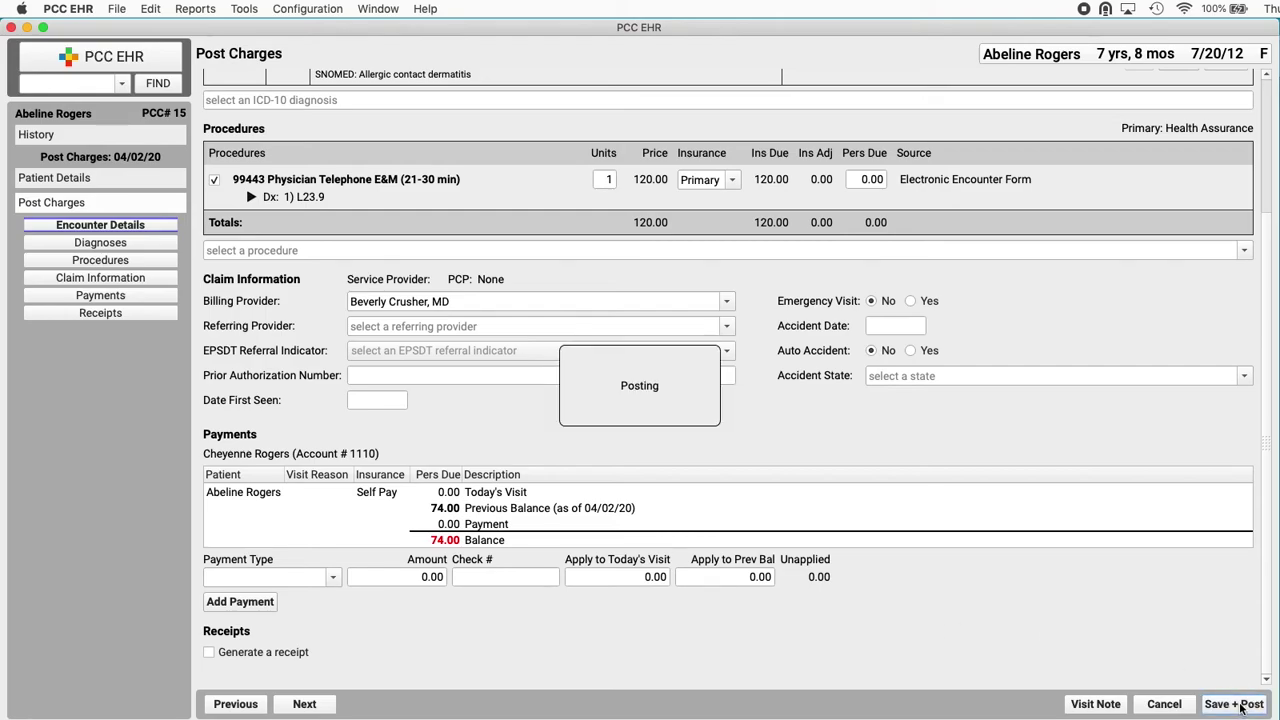